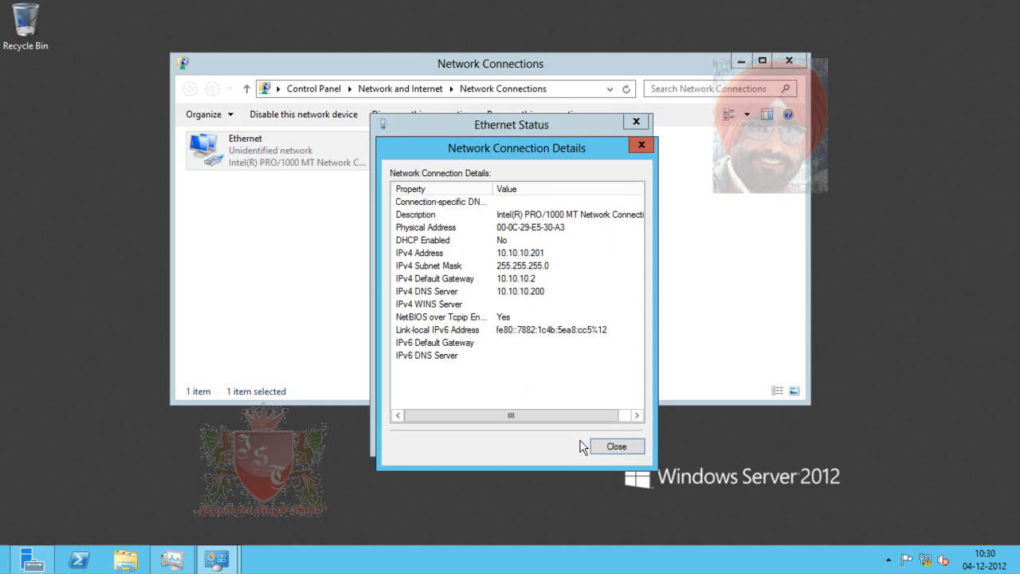
- Close the Ethernet status windows and bring up System Properties' Computer Name tab for 2012DC2, centred on screen
{"action": "left_click", "coordinate": [611, 446]}
{"action": "left_click", "coordinate": [608, 440]}
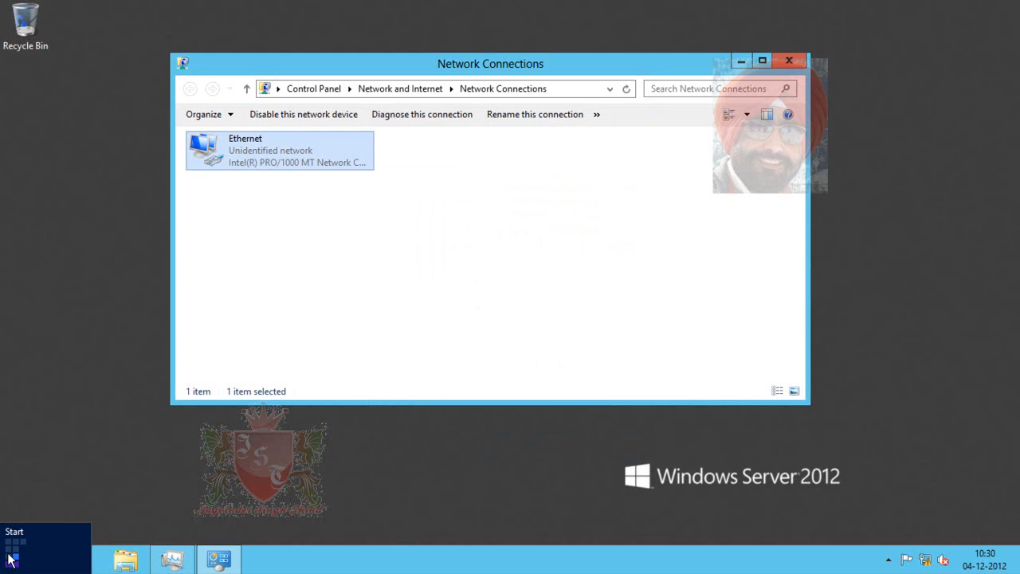
{"action": "left_click", "coordinate": [9, 560]}
{"action": "right_click", "coordinate": [150, 313]}
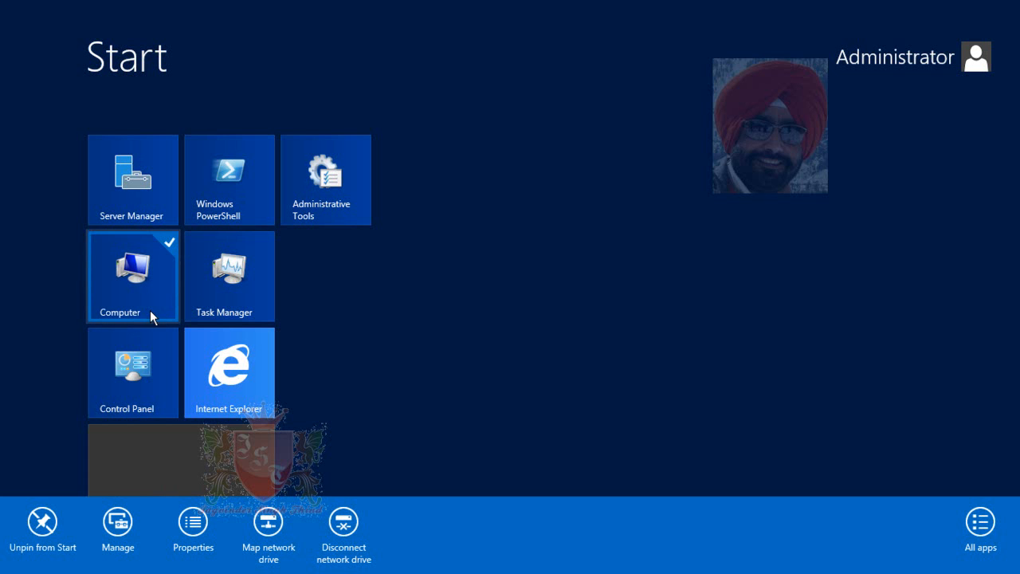
{"action": "left_click", "coordinate": [192, 529]}
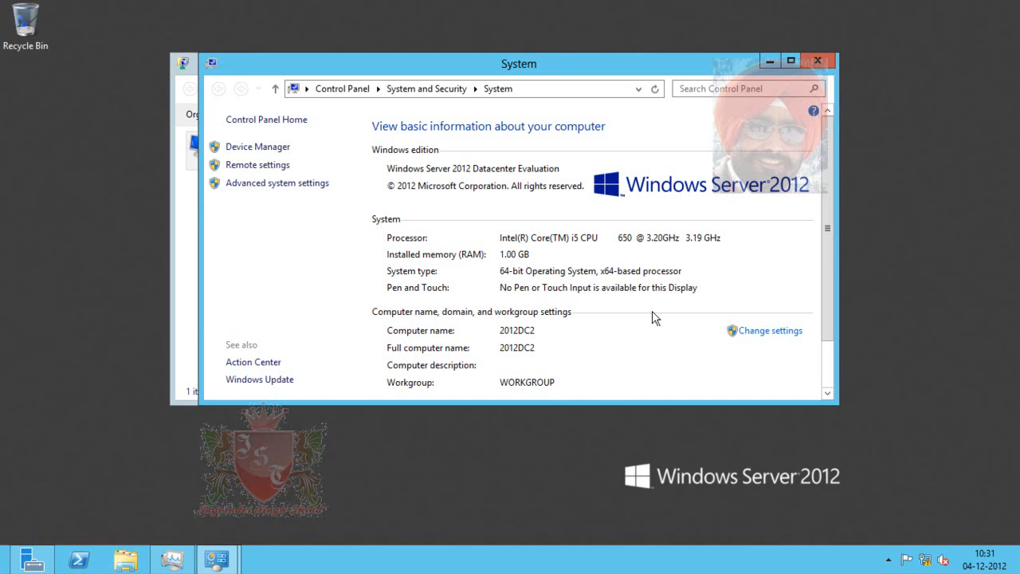
{"action": "left_click", "coordinate": [761, 333]}
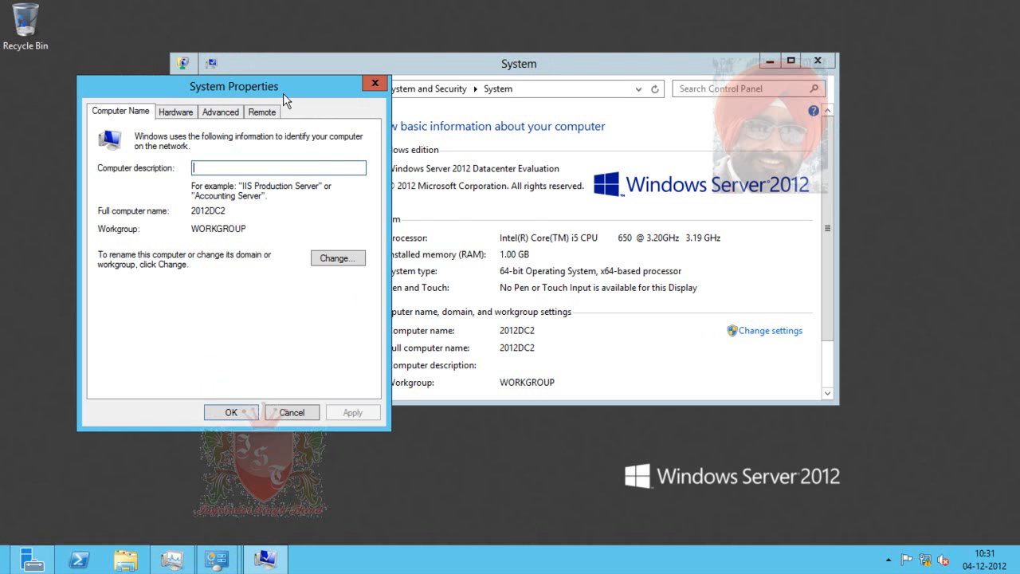
{"action": "left_click_drag", "start_coordinate": [285, 94], "coordinate": [544, 94]}
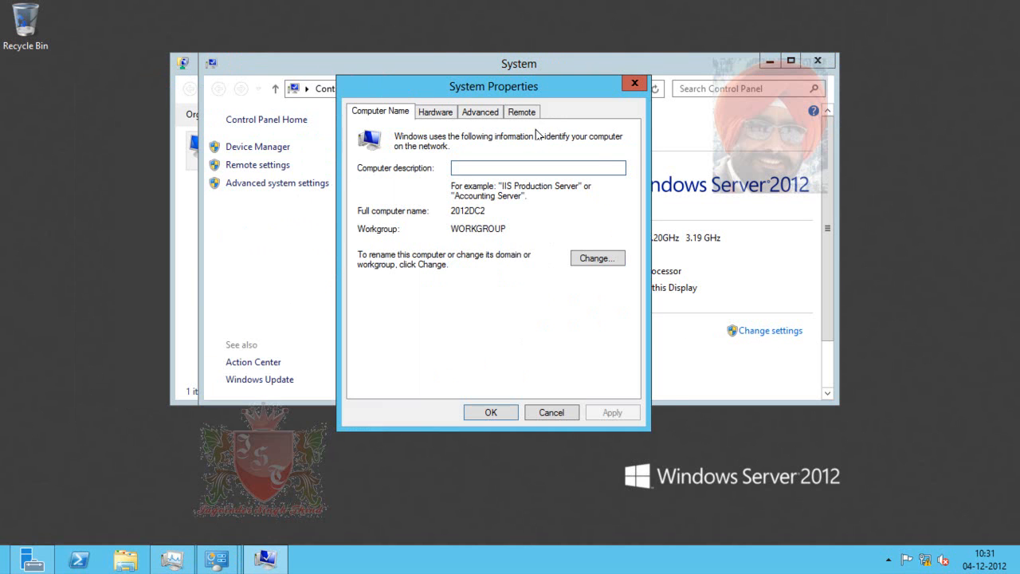
- Change 2012DC2's membership from WORKGROUP to the domain King.jst and submit it
{"action": "left_click", "coordinate": [596, 259]}
{"action": "left_click", "coordinate": [372, 289]}
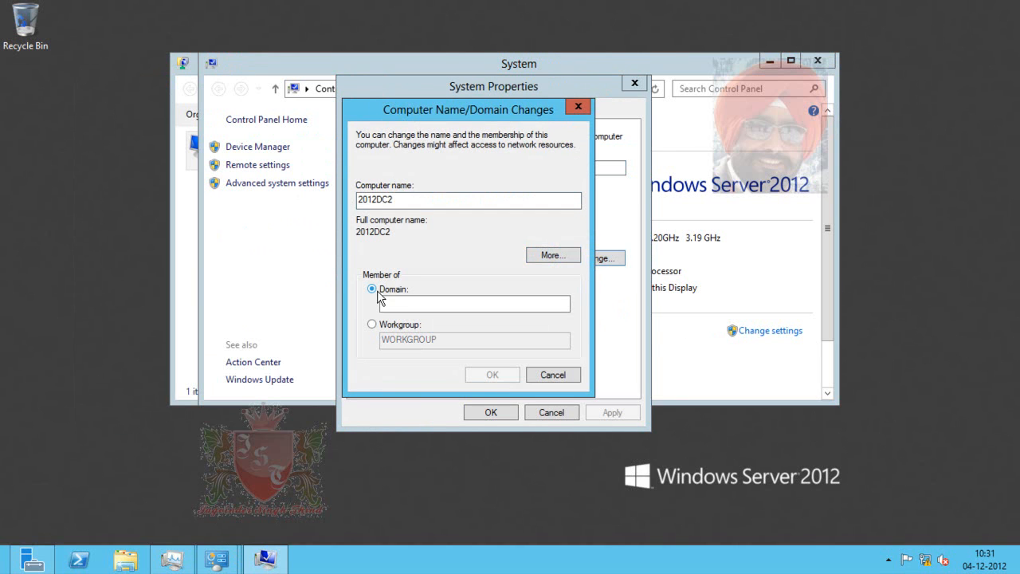
{"action": "left_click", "coordinate": [412, 306]}
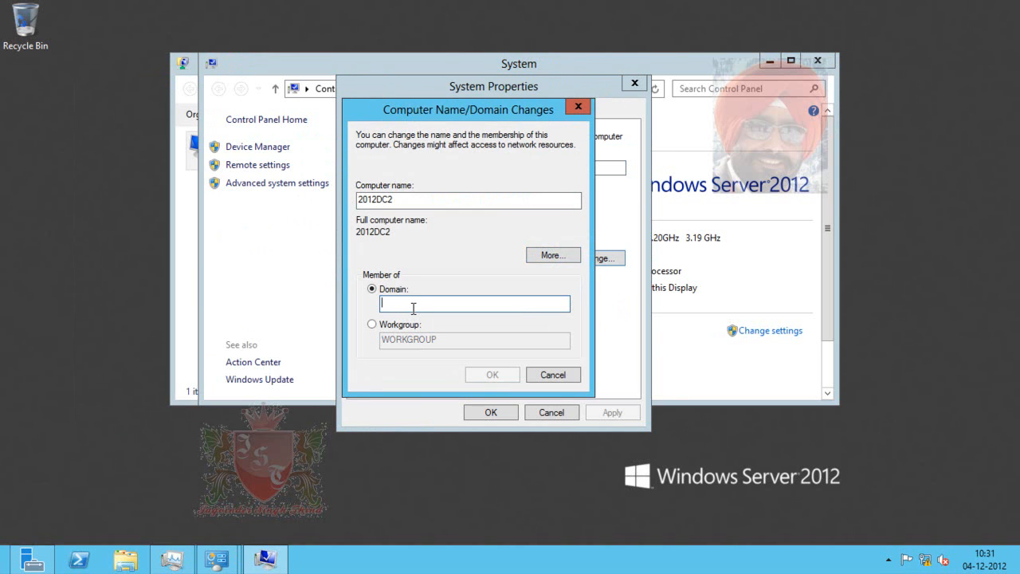
{"action": "type", "text": "King."}
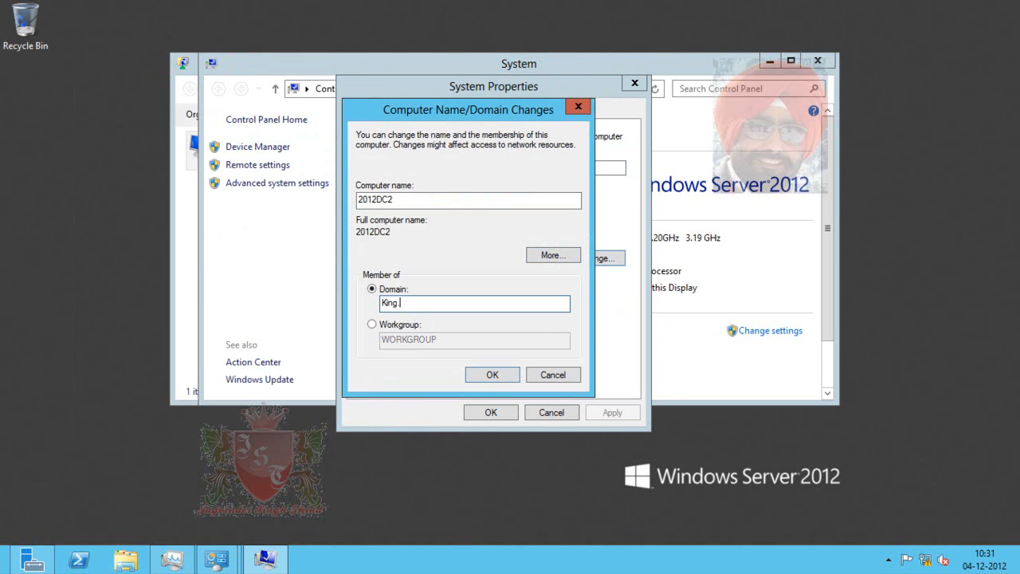
{"action": "type", "text": "jst"}
{"action": "left_click", "coordinate": [500, 375]}
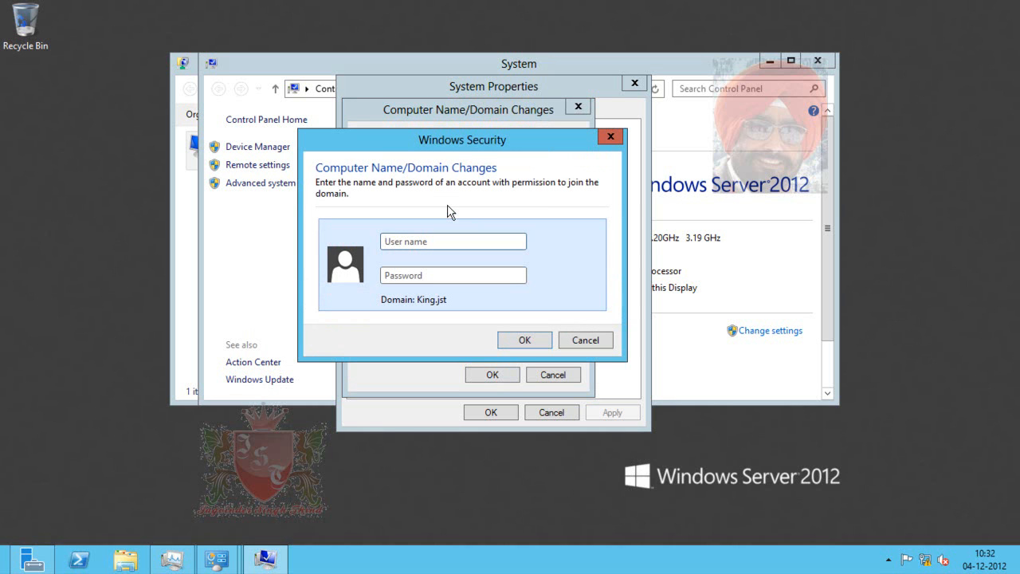
- Enter the domain administrator's user name and password, then acknowledge the welcome to King.jst
{"action": "type", "text": "administratorPassword1"}
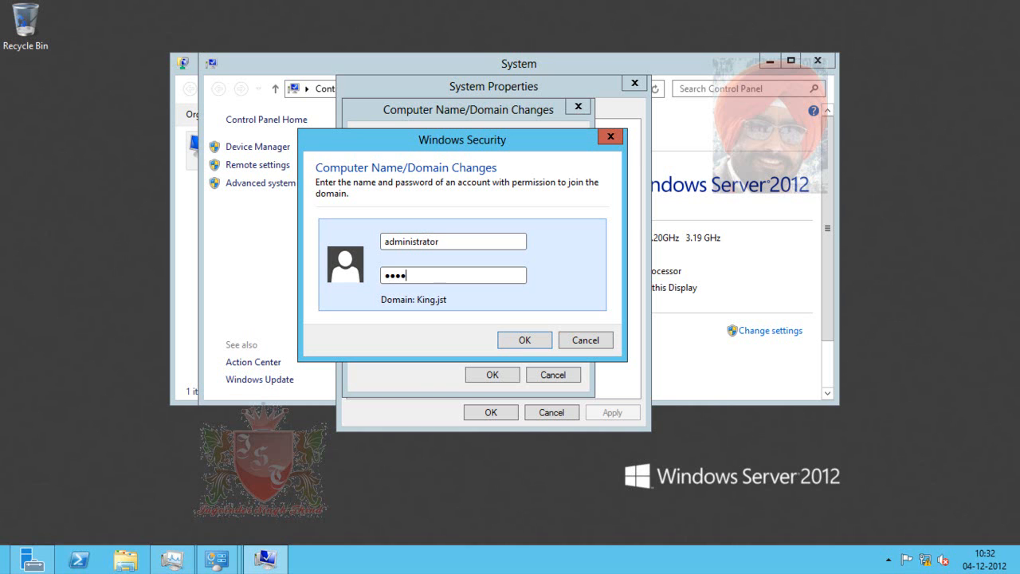
{"action": "type", "text": "2"}
{"action": "left_click", "coordinate": [524, 341]}
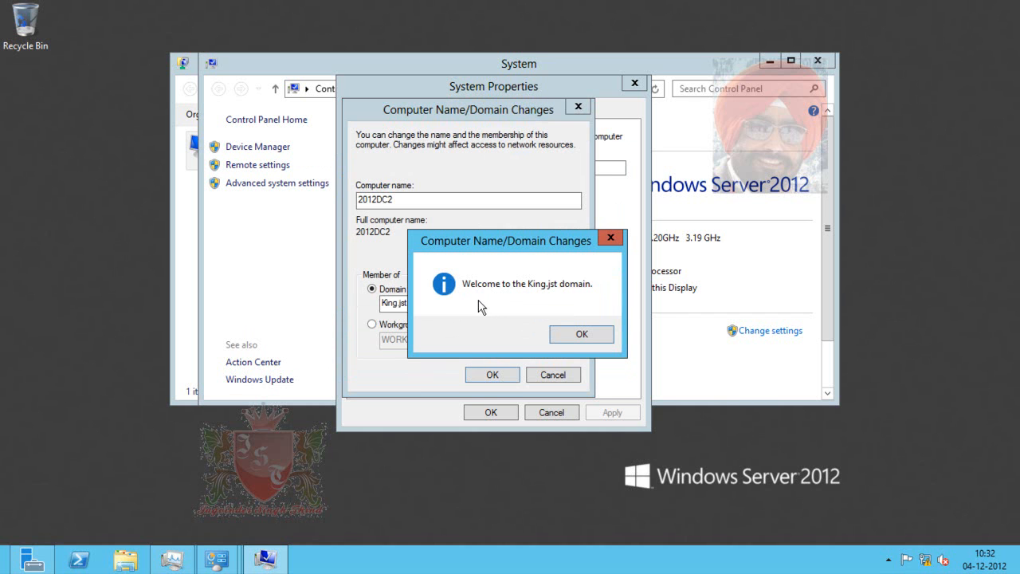
{"action": "left_click", "coordinate": [584, 333]}
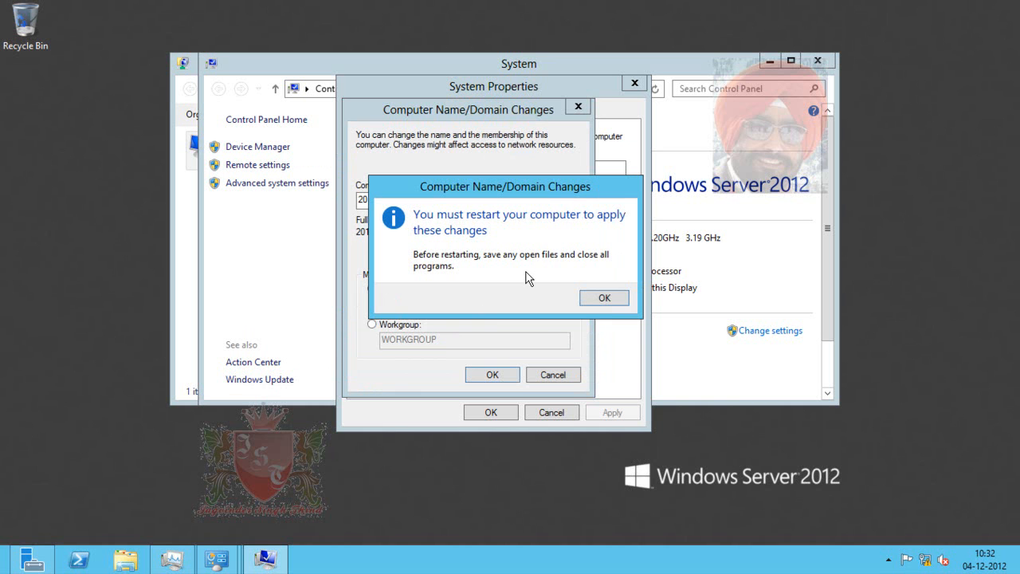
- Accept the restart notice, close System Properties, and restart the server now
{"action": "left_click", "coordinate": [603, 297]}
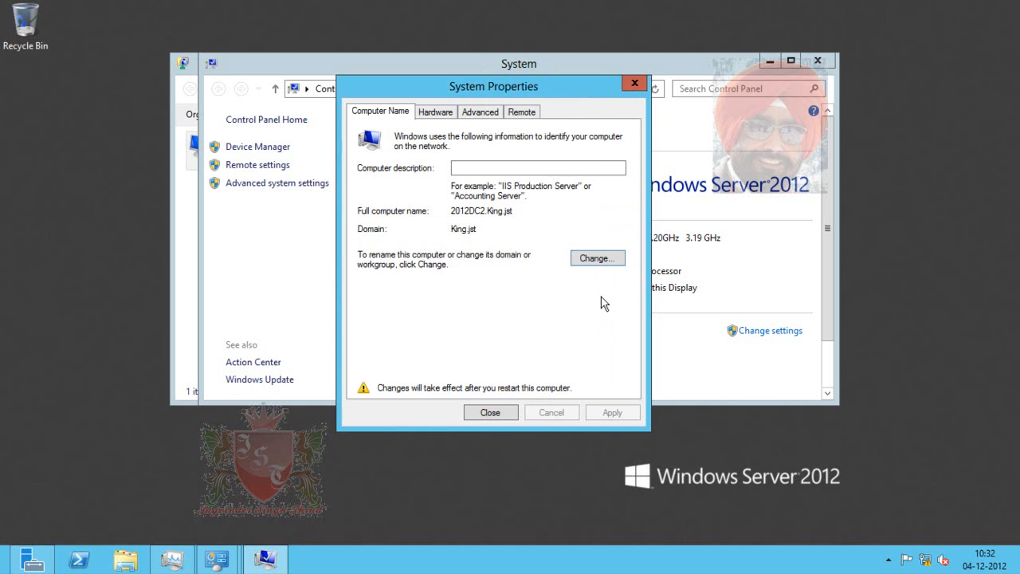
{"action": "left_click", "coordinate": [497, 413]}
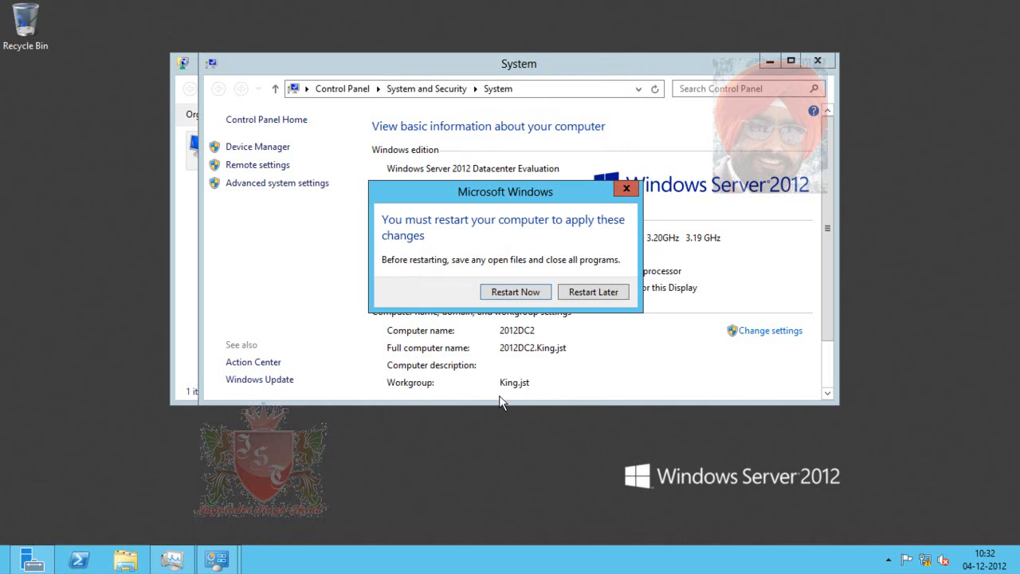
{"action": "left_click", "coordinate": [528, 293]}
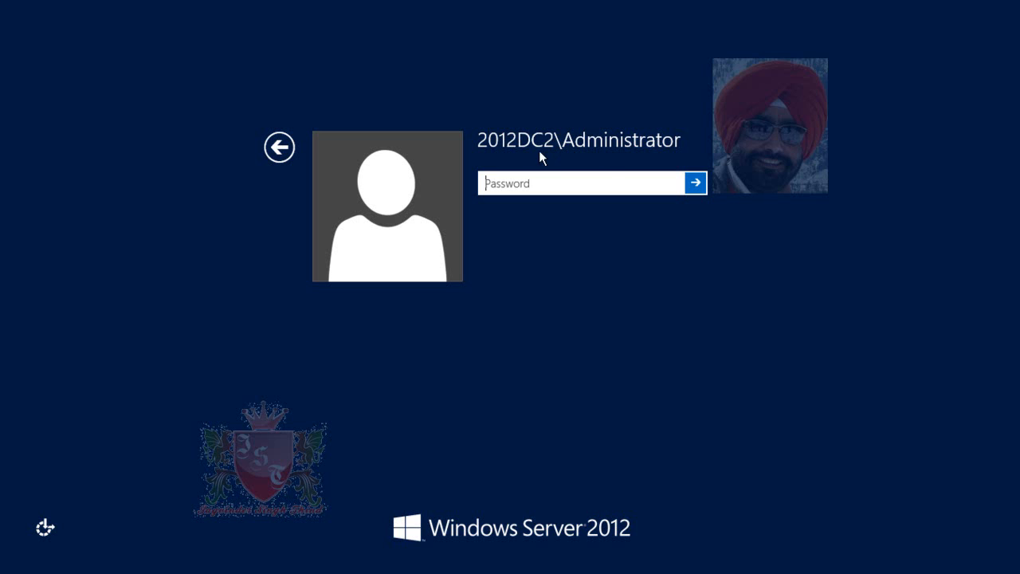
- Sign in as Other user with the King.jst domain administrator's user name and password
{"action": "left_click", "coordinate": [278, 147]}
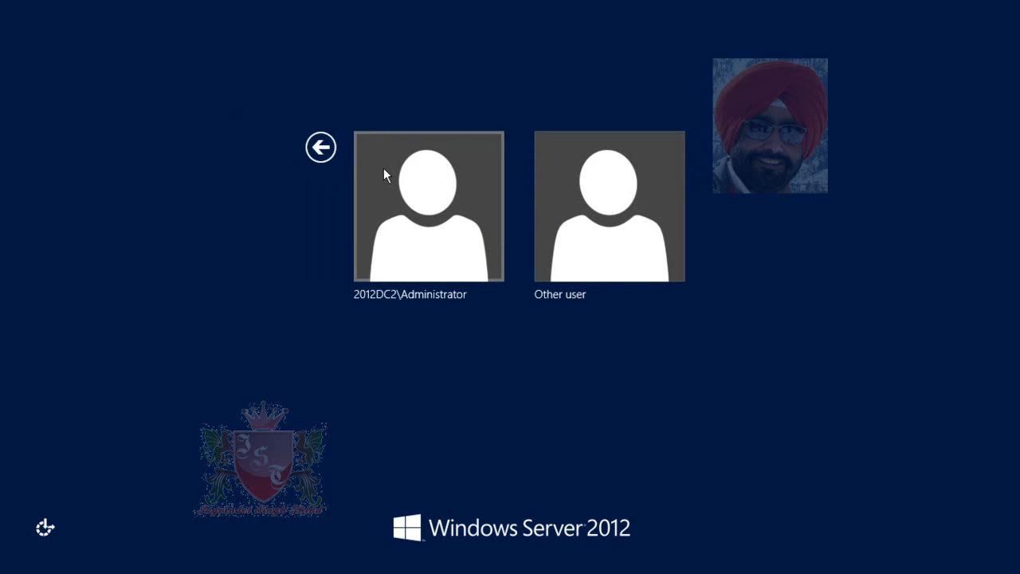
{"action": "left_click", "coordinate": [576, 256]}
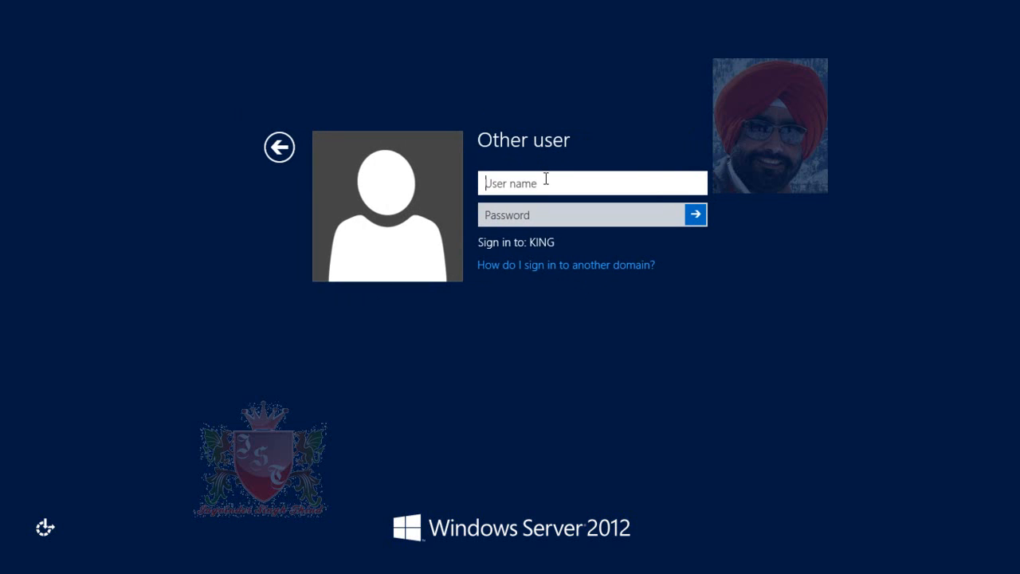
{"action": "type", "text": "Administrator"}
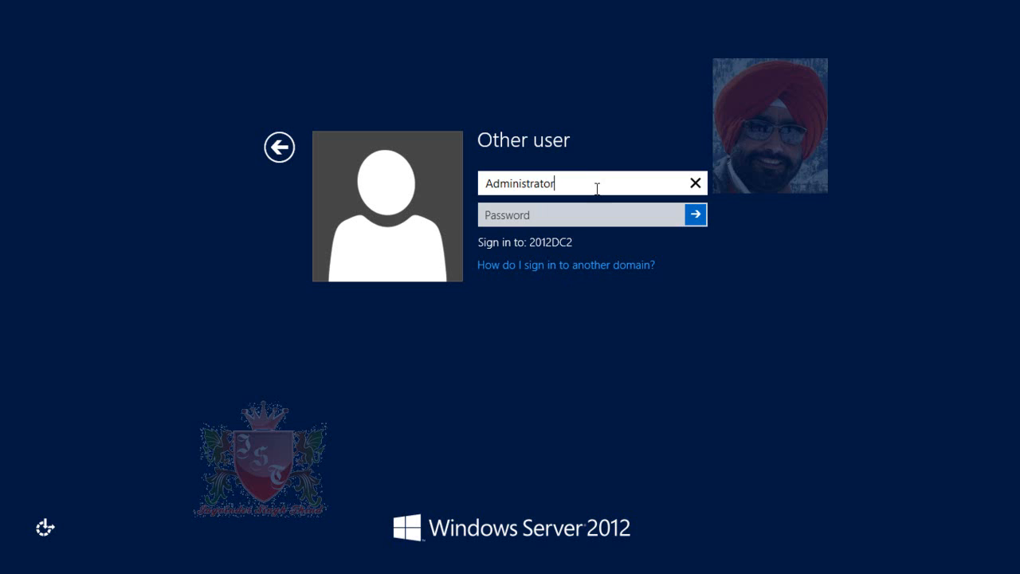
{"action": "type", "text": "@king.js"}
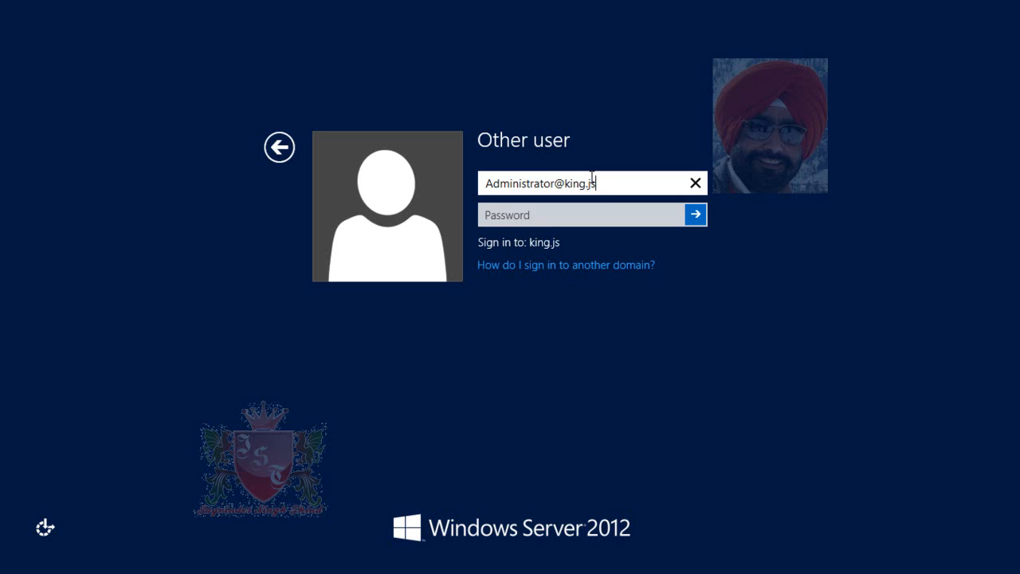
{"action": "type", "text": "t"}
{"action": "key", "text": "Tab"}
{"action": "type", "text": "•••••••••"}
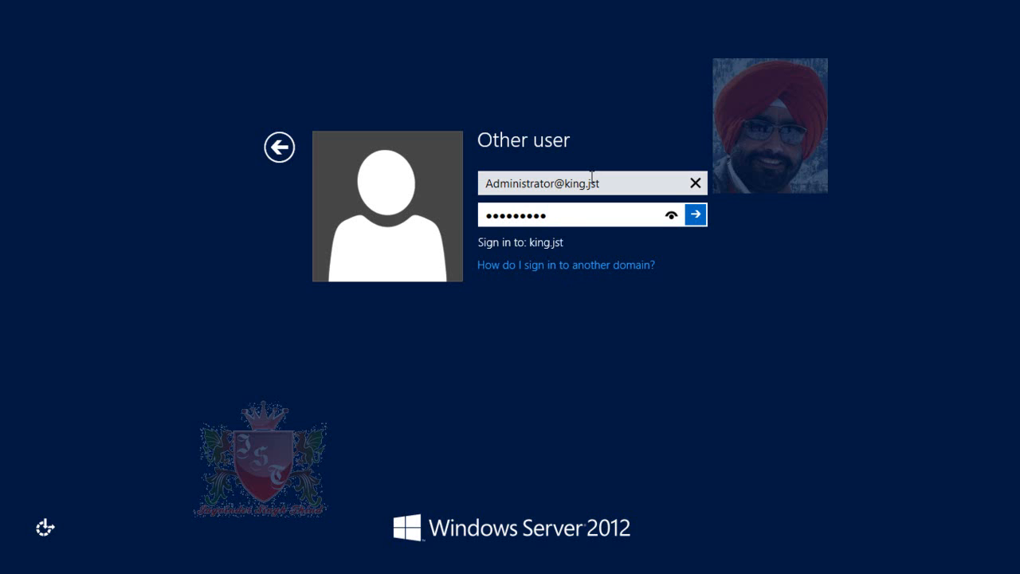
{"action": "type", "text": "•"}
{"action": "key", "text": "Return"}
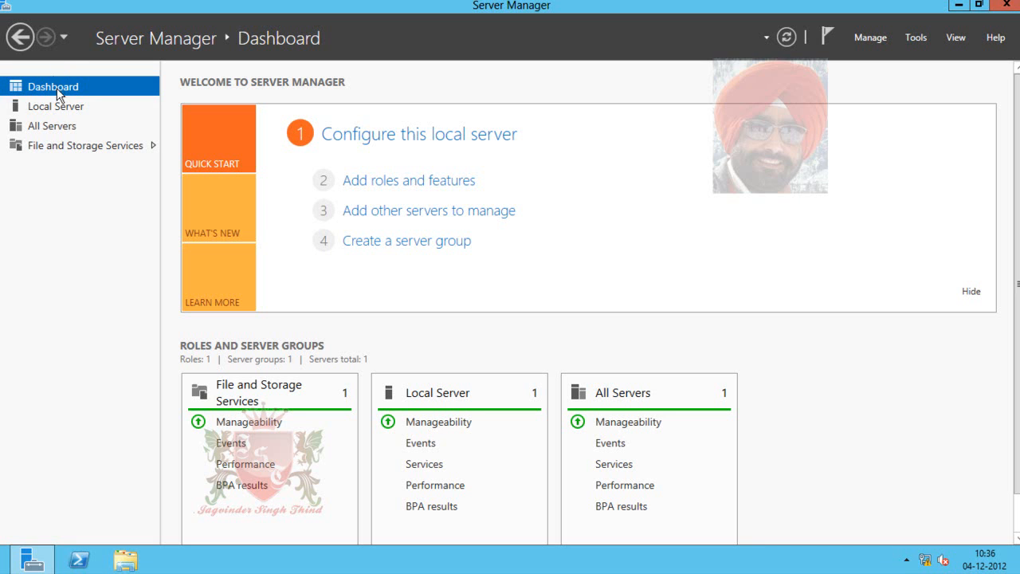
- Check the Local Server page, then open Server Manager's Tools menu
{"action": "left_click", "coordinate": [63, 109]}
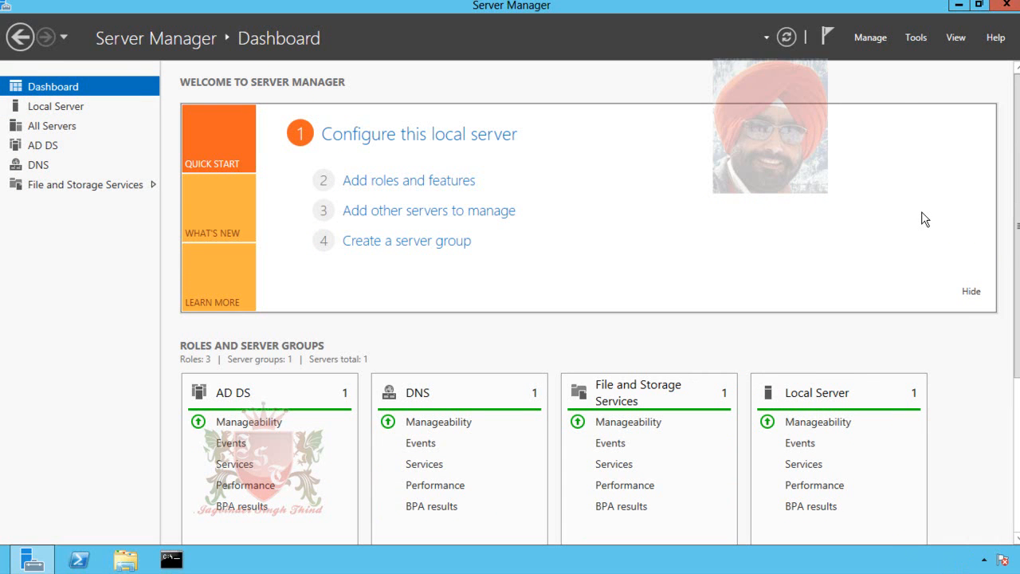
{"action": "left_click", "coordinate": [929, 38]}
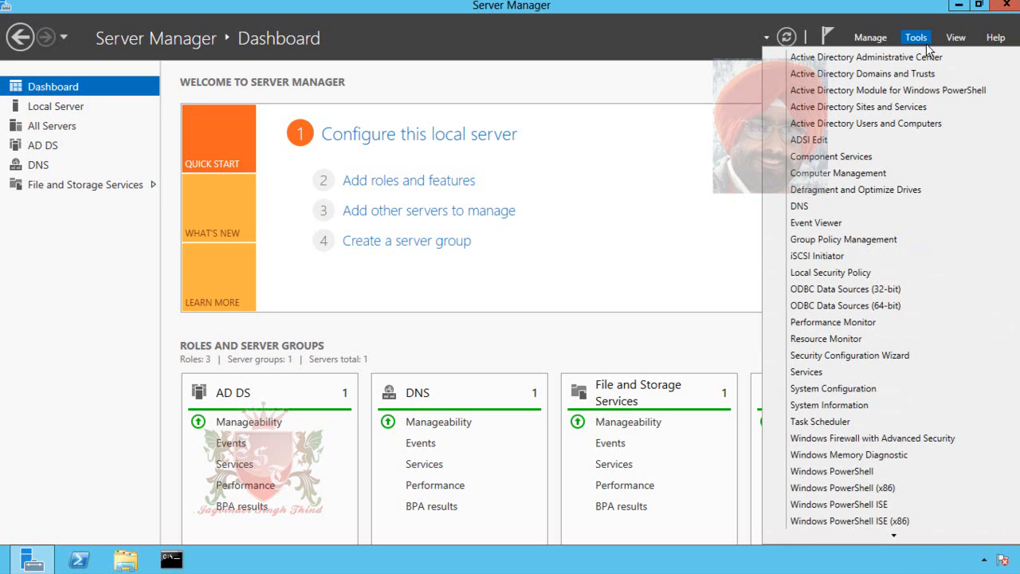
- Launch Active Directory Users and Computers and display King.jst's Computers container with 2012DC2
{"action": "left_click", "coordinate": [922, 124]}
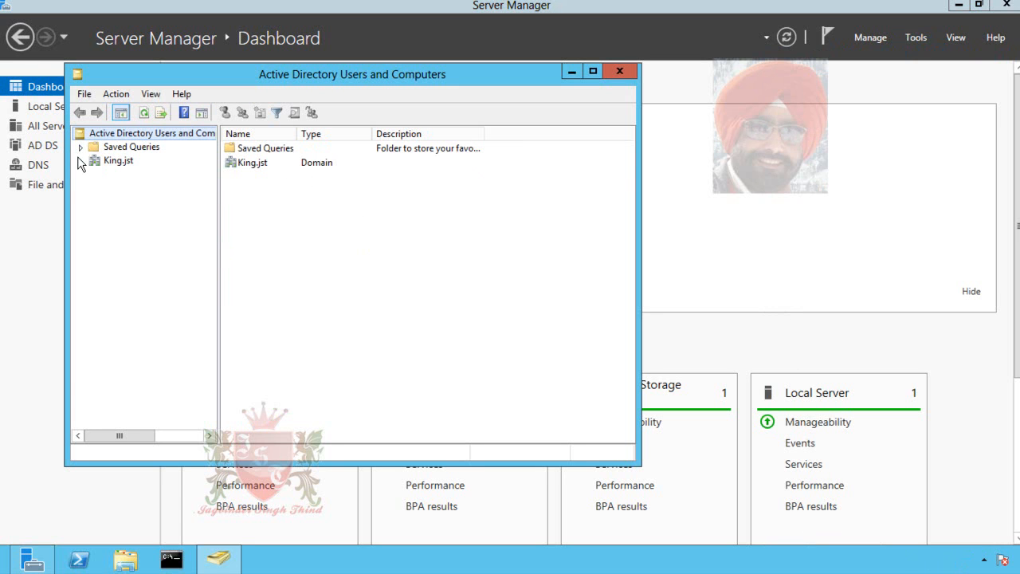
{"action": "left_click", "coordinate": [80, 161]}
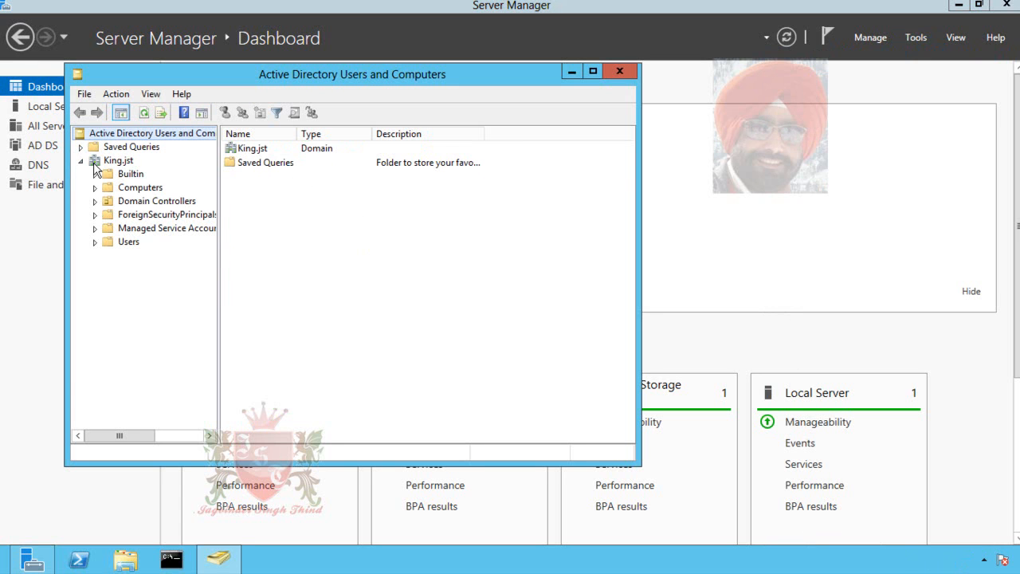
{"action": "left_click", "coordinate": [139, 189]}
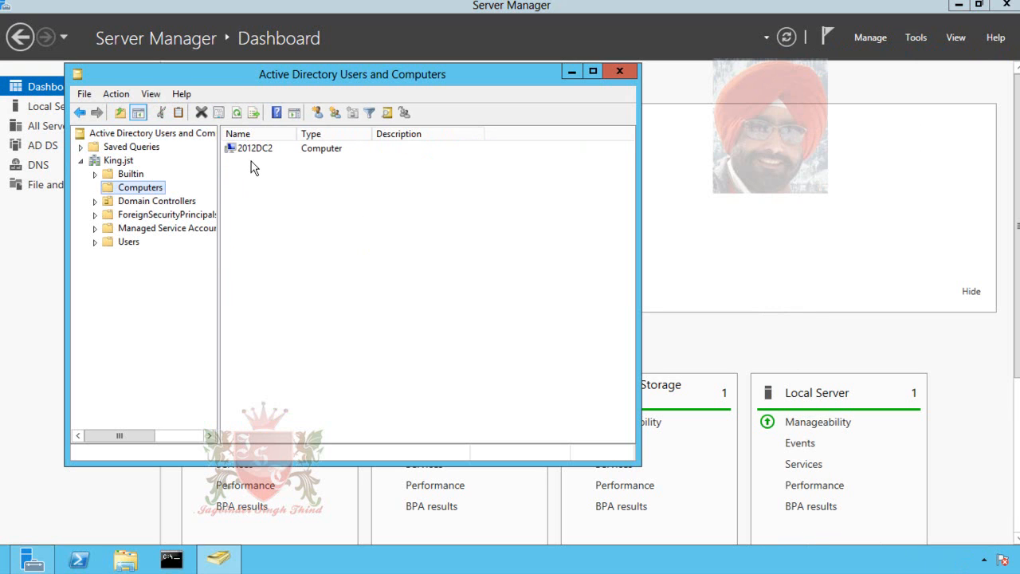